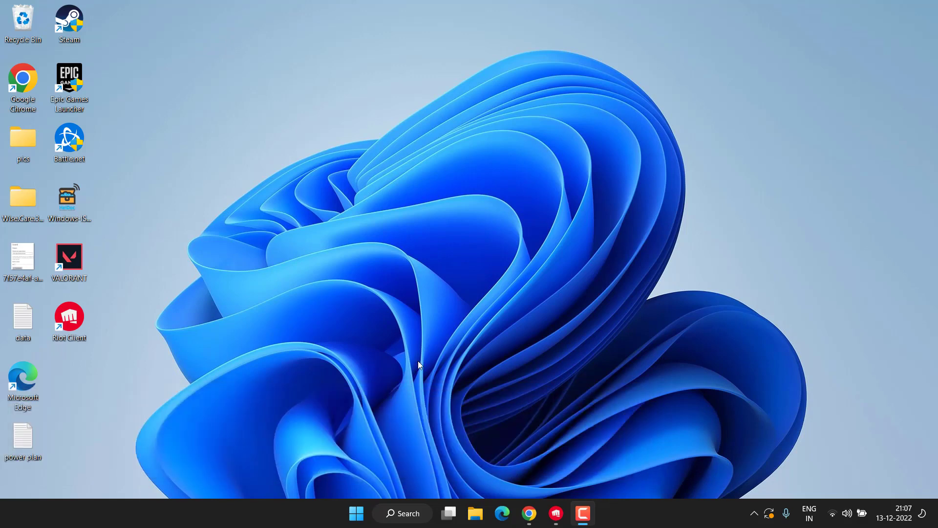
# - Turn off Windows 8 compatibility mode on the VALORANT shortcut, apply it, and close Properties
pyautogui.rightClick(79, 266)
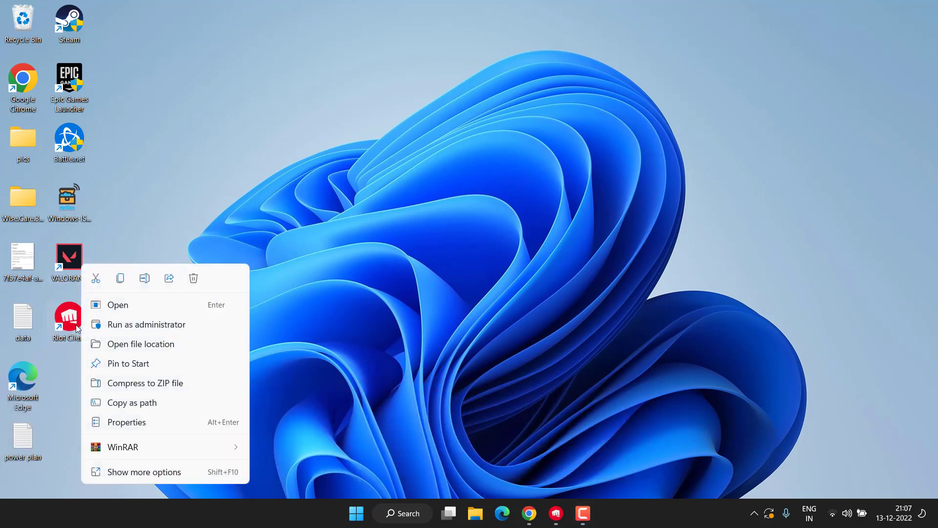
pyautogui.click(174, 426)
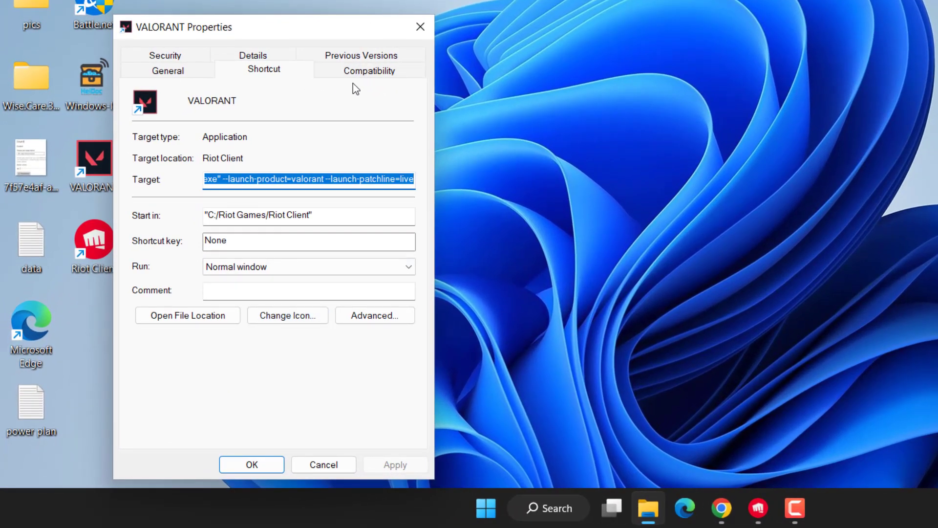
pyautogui.click(364, 73)
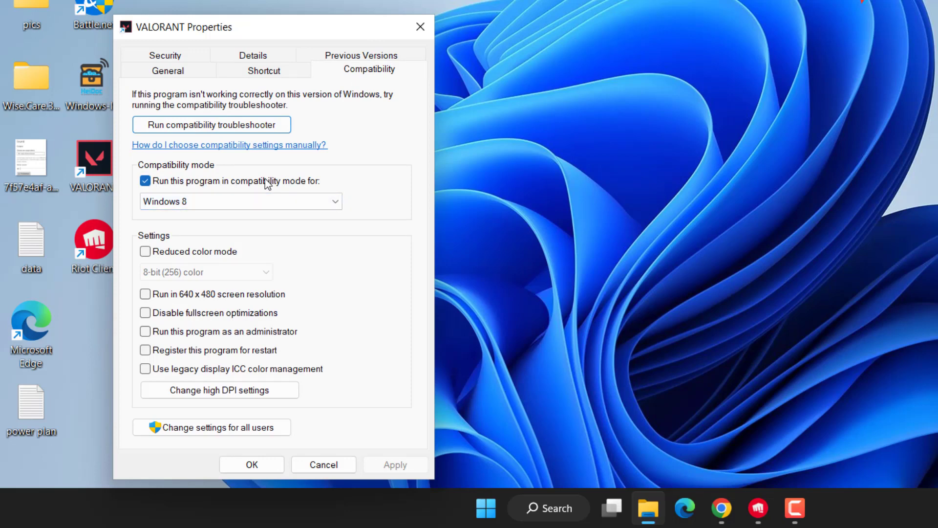
pyautogui.click(171, 183)
pyautogui.click(372, 463)
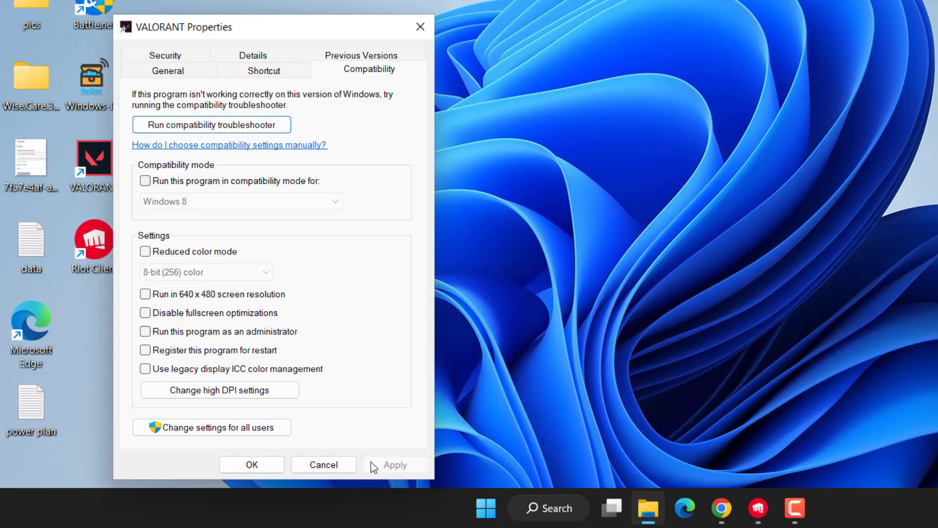
pyautogui.click(269, 463)
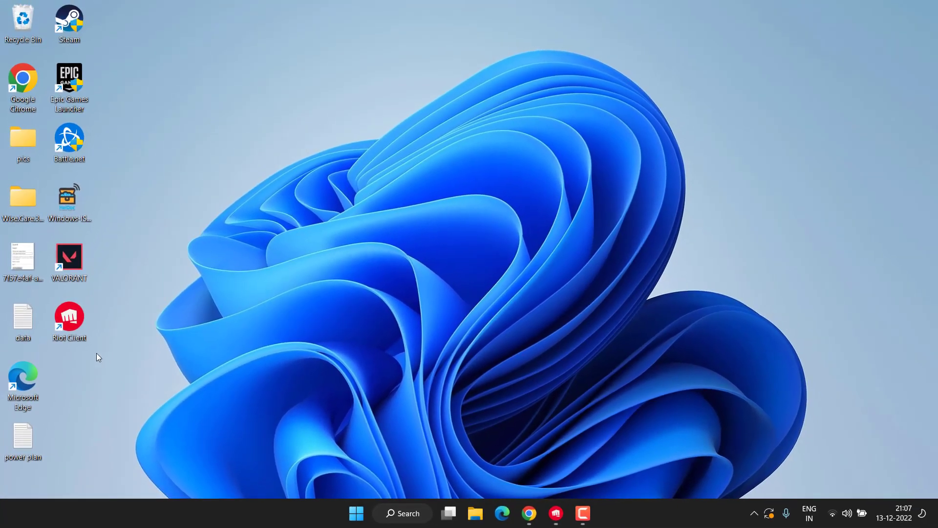
# - Make the VALORANT shortcut override high DPI scaling, performed by Application, then apply and close
pyautogui.rightClick(77, 251)
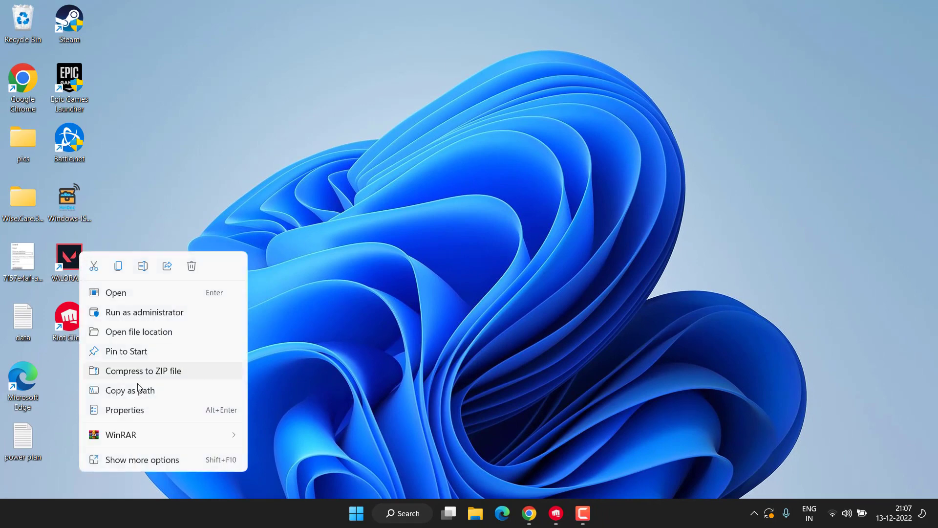
pyautogui.click(153, 409)
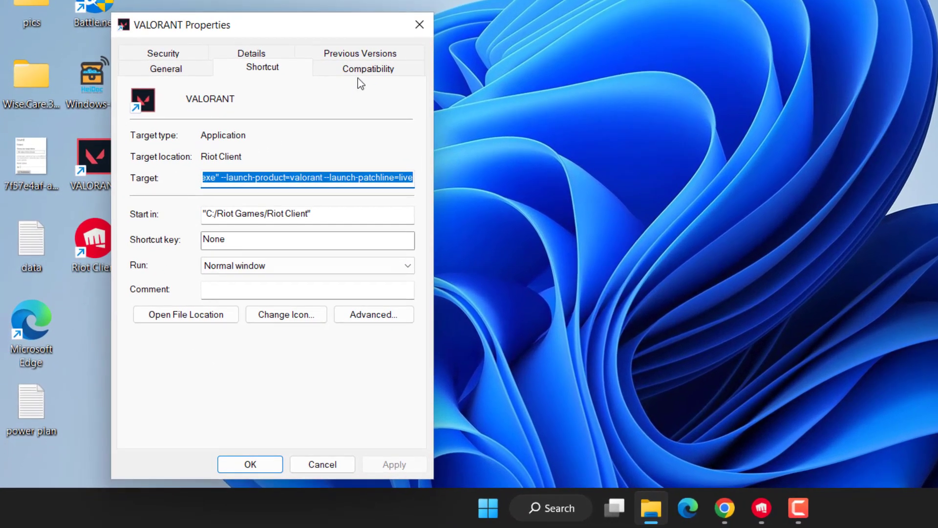
pyautogui.click(285, 172)
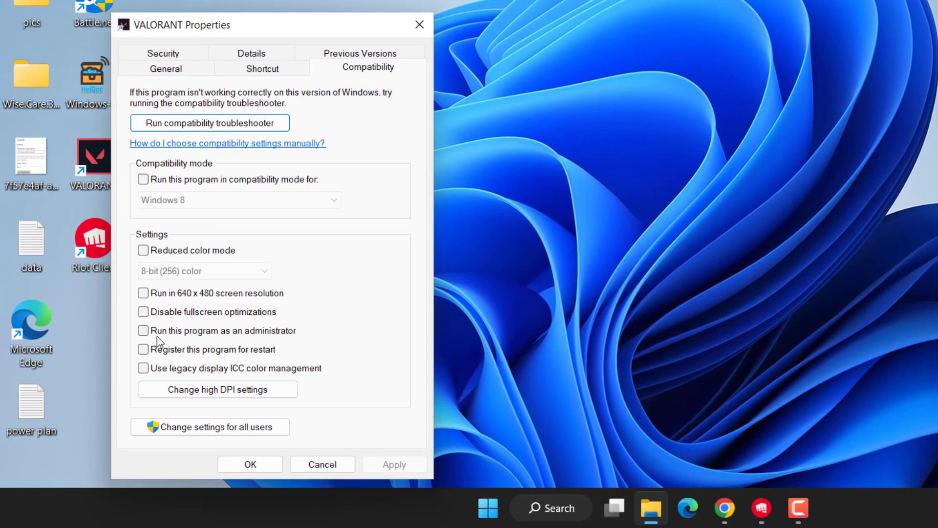
pyautogui.click(224, 395)
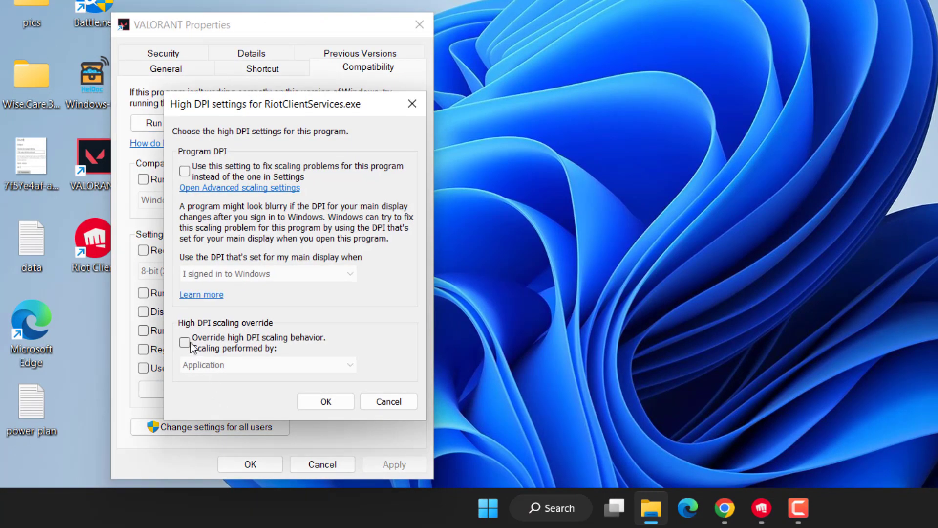
pyautogui.click(186, 344)
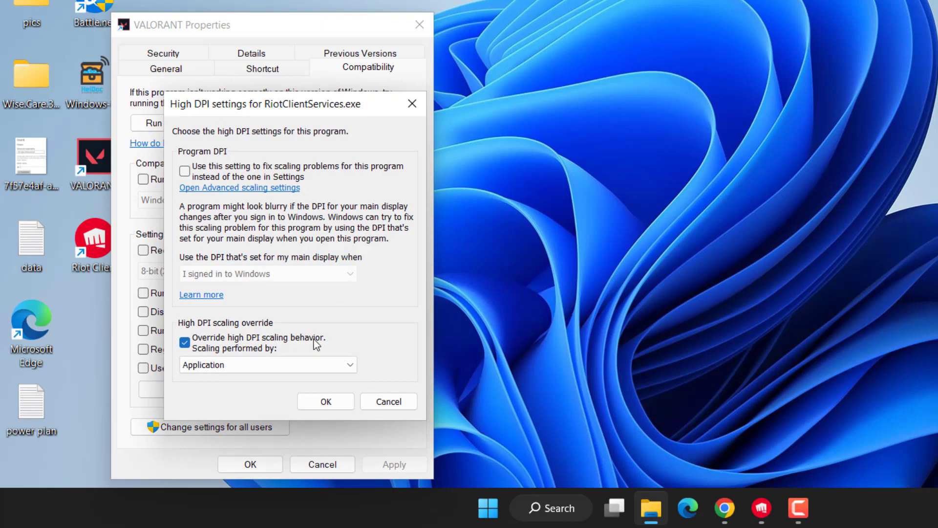
pyautogui.click(245, 367)
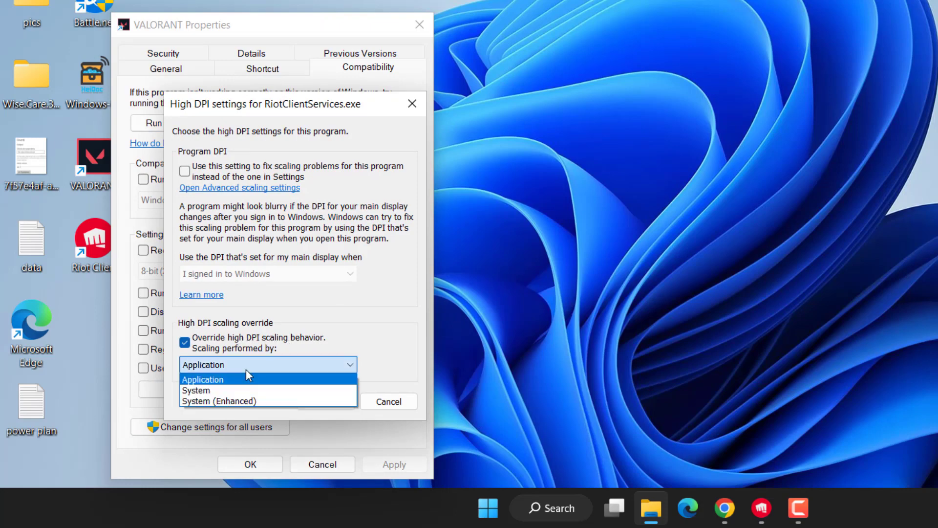
pyautogui.click(217, 385)
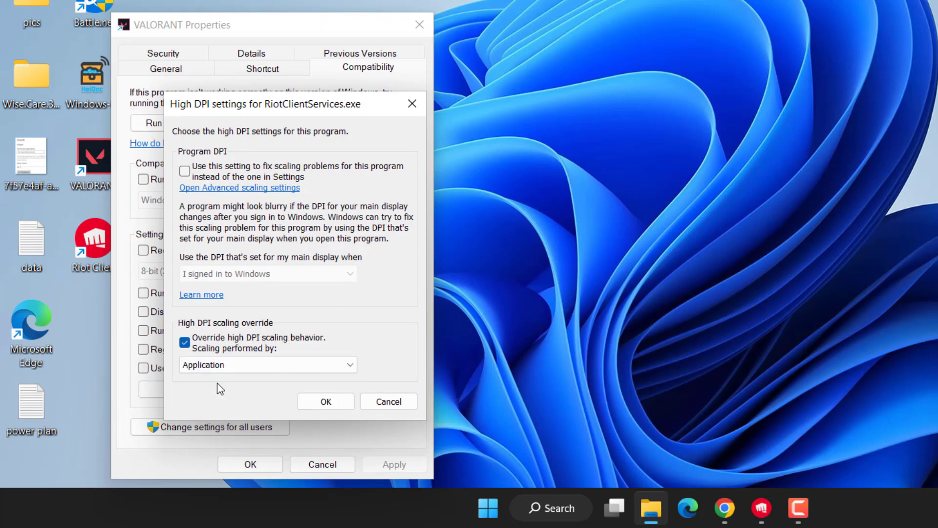
pyautogui.click(319, 403)
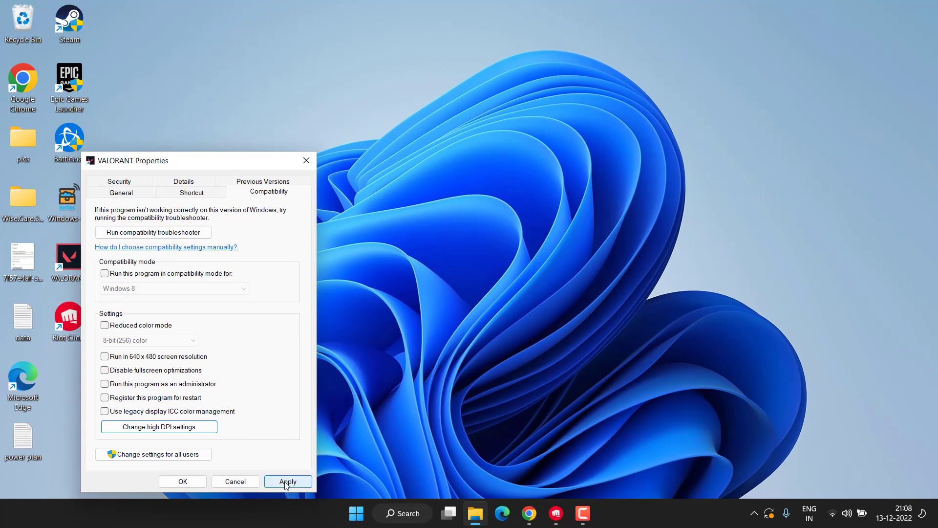
pyautogui.click(287, 481)
pyautogui.click(183, 481)
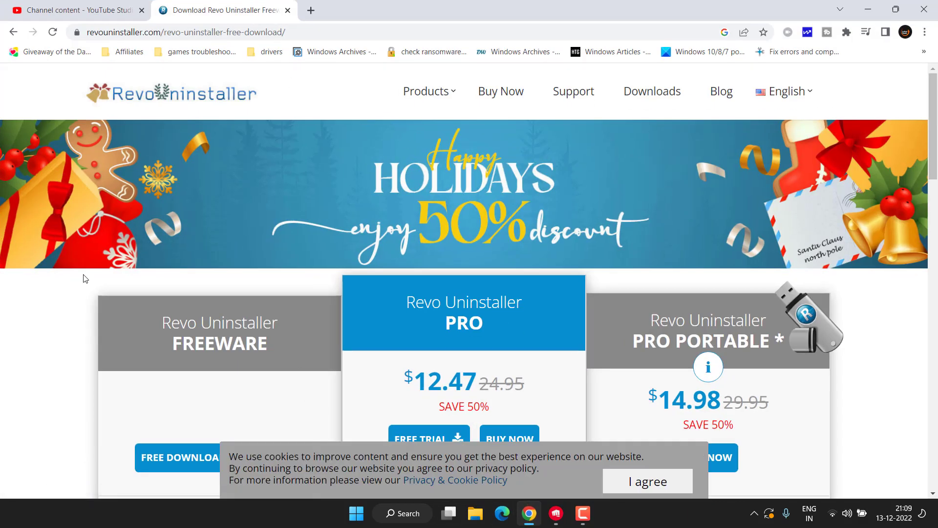
# - Download the free Revo Uninstaller edition and save revosetup.exe to the desktop
pyautogui.scroll(-2, 118, 315)
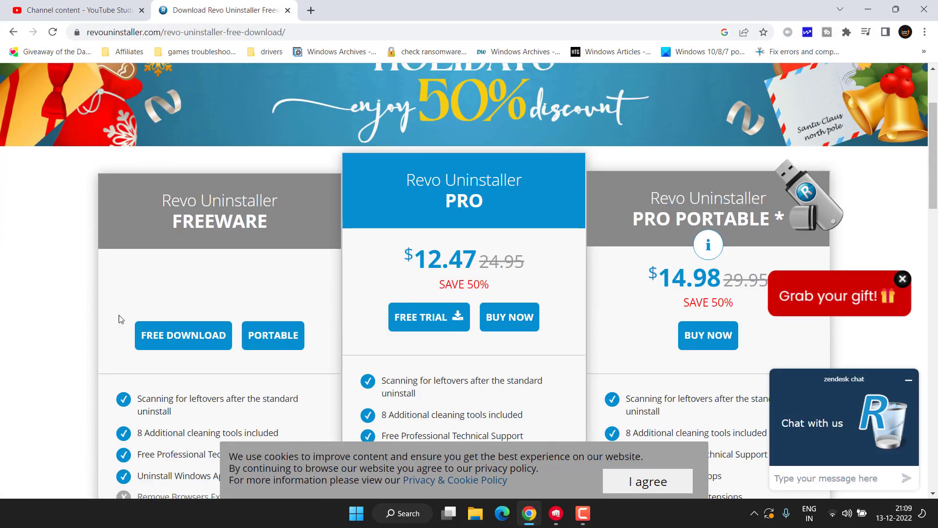
pyautogui.click(191, 336)
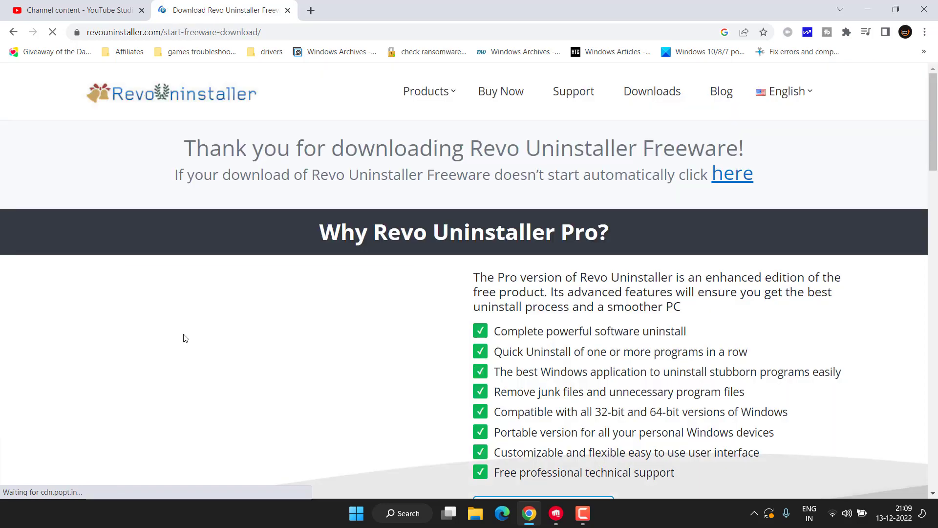
pyautogui.scroll(-10, 236, 315)
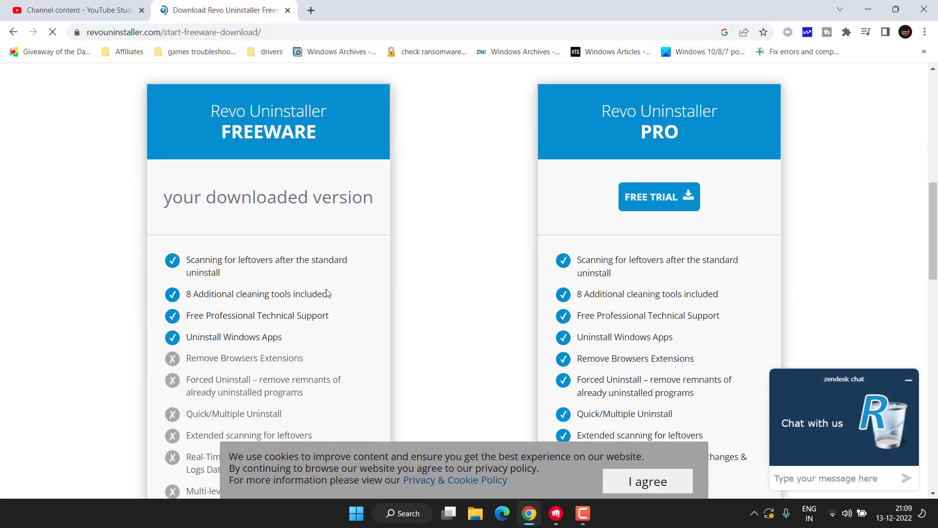
pyautogui.scroll(-10, 328, 293)
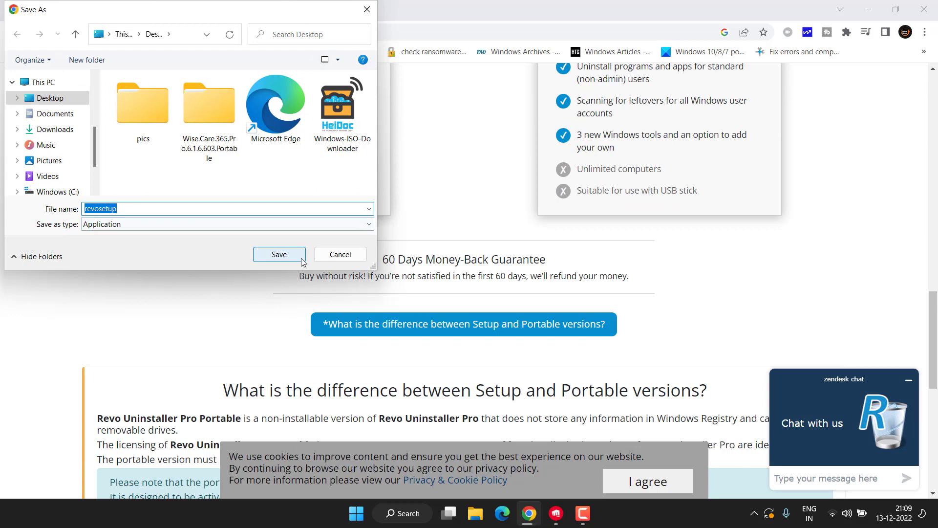
pyautogui.click(289, 258)
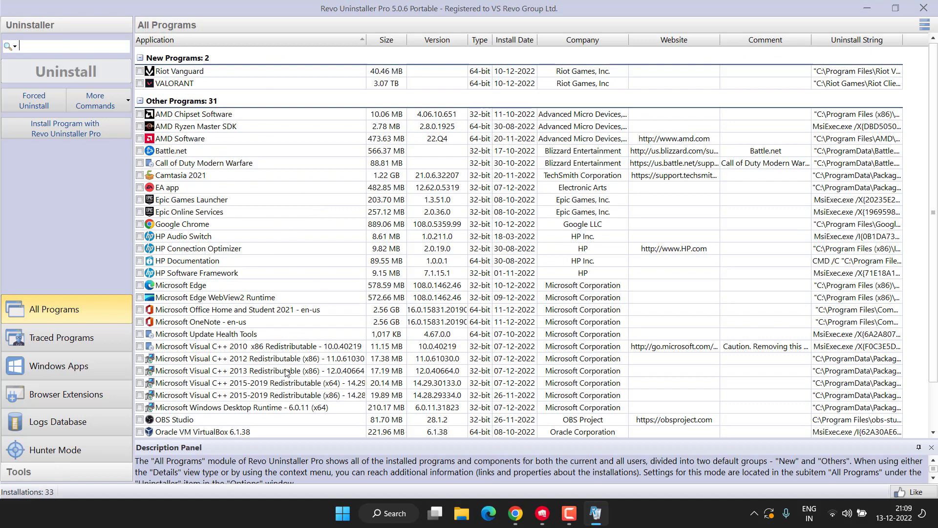
# - Uninstall Riot Vanguard with Revo, scanning and deleting its 11 leftover registry values
pyautogui.click(194, 73)
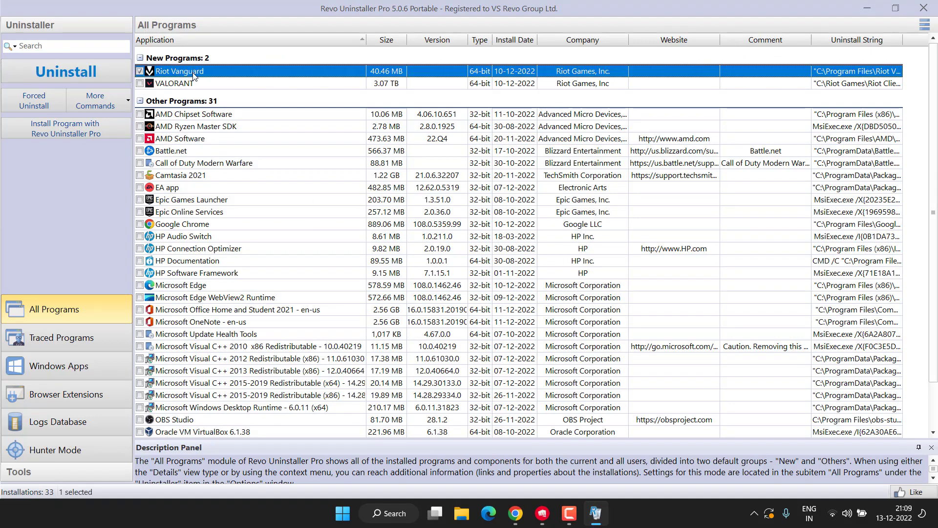
pyautogui.click(177, 85)
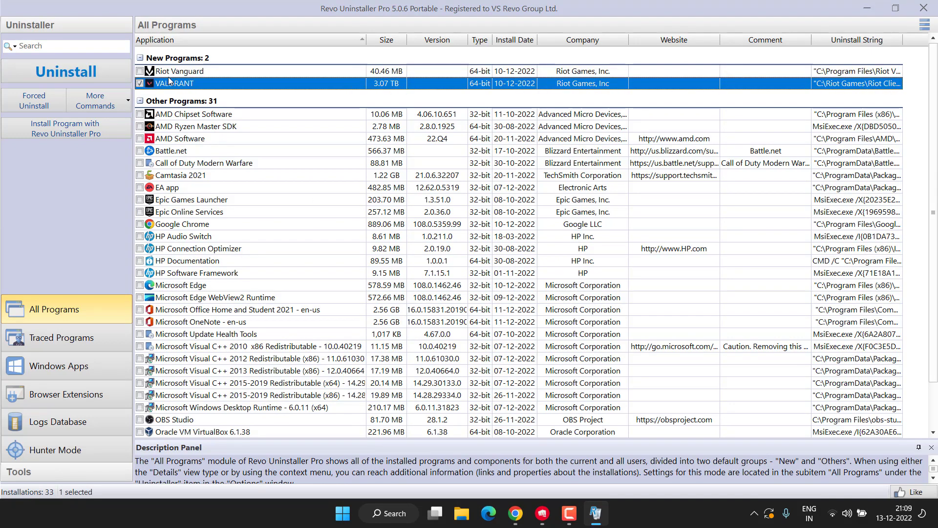
pyautogui.click(177, 75)
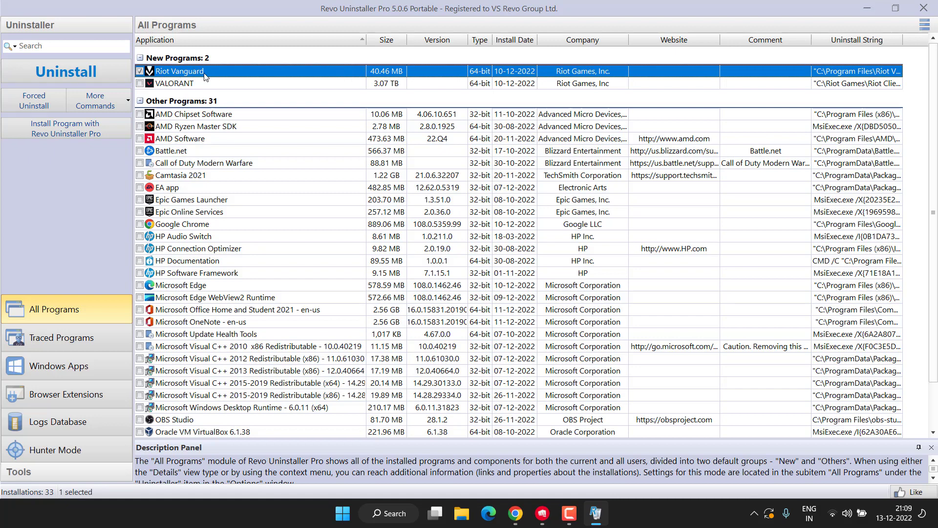
pyautogui.rightClick(190, 75)
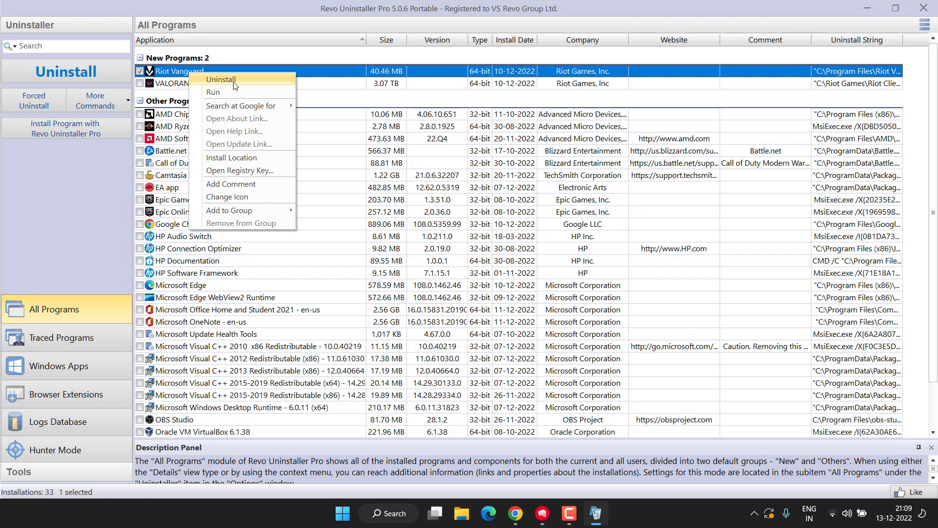
pyautogui.click(221, 79)
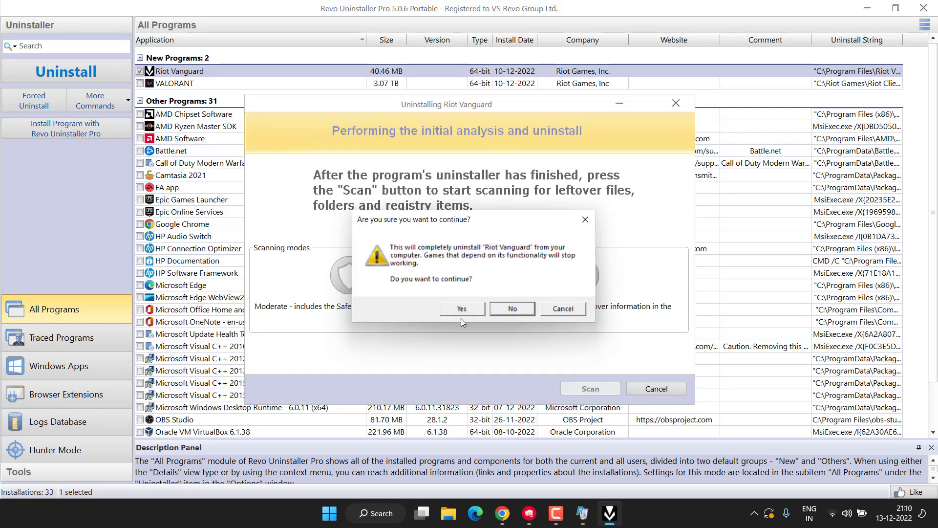
pyautogui.click(464, 311)
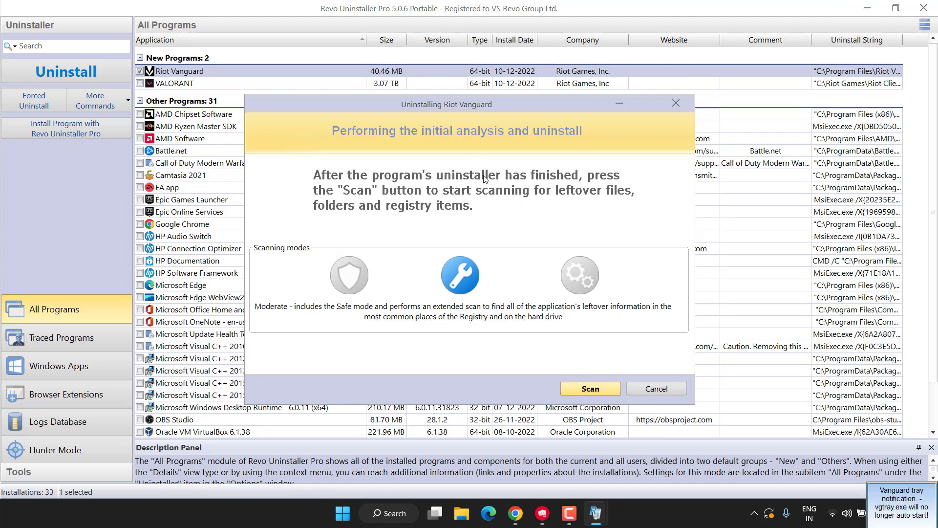
pyautogui.click(590, 389)
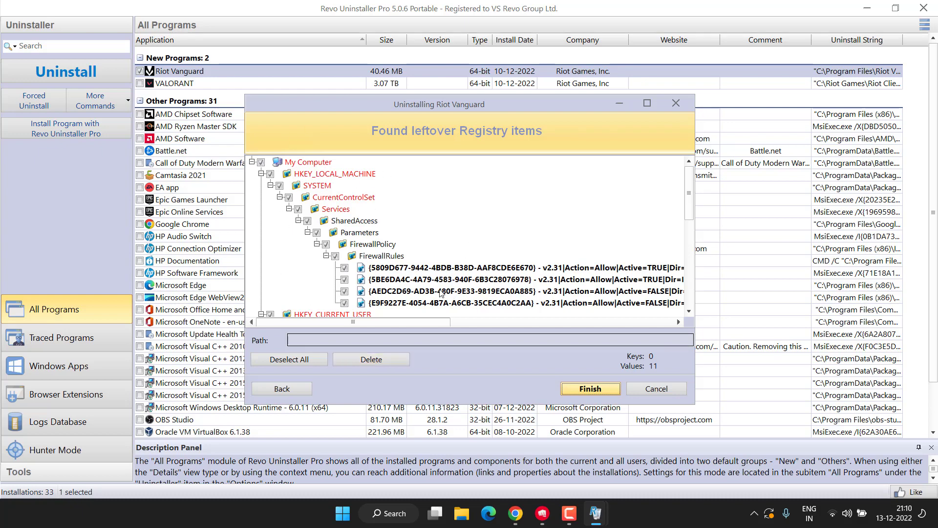
pyautogui.click(372, 360)
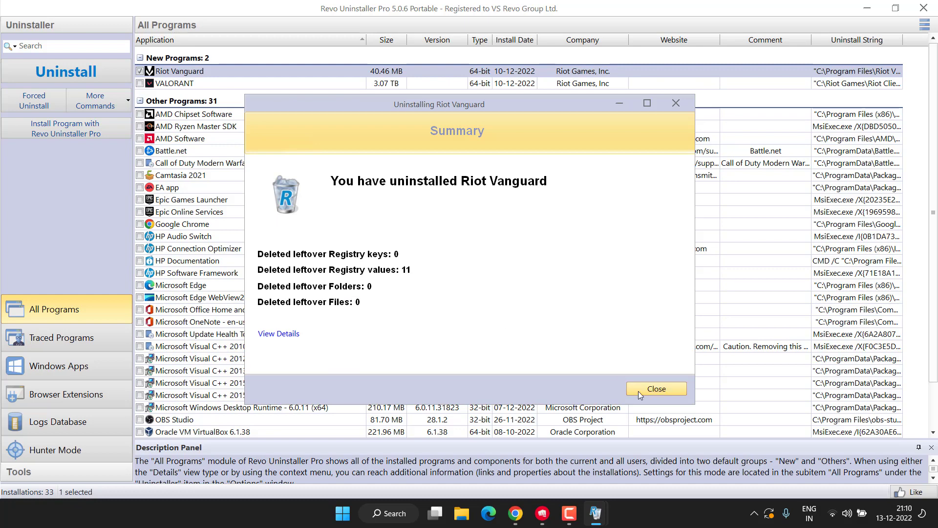
pyautogui.click(638, 389)
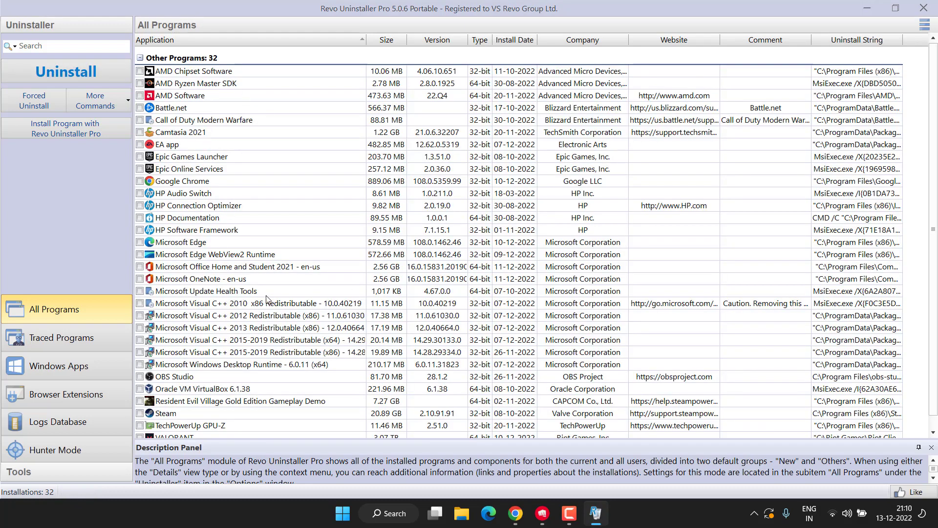
# - Close Revo Uninstaller and search Google for 'valorant downlaod' in a new Chrome tab
pyautogui.click(923, 8)
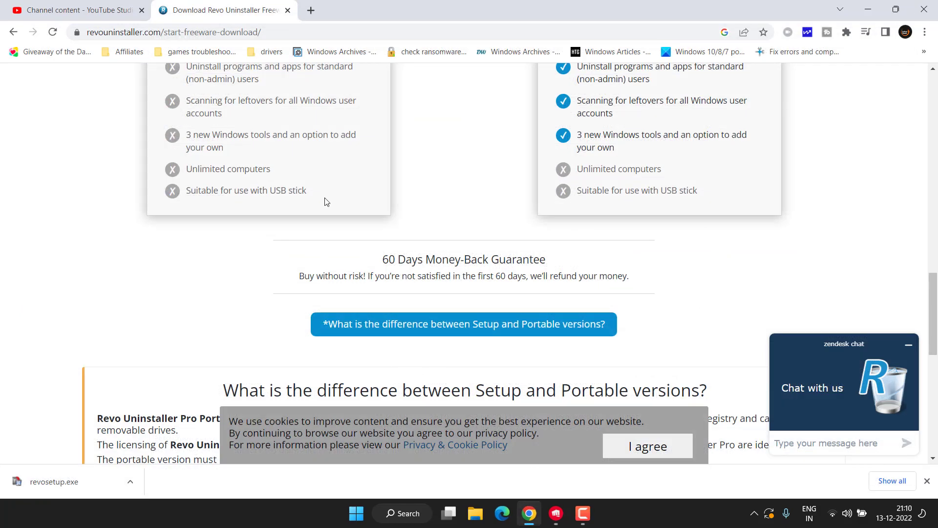
pyautogui.click(314, 13)
pyautogui.write('valorant downlaod')
pyautogui.press('Return')
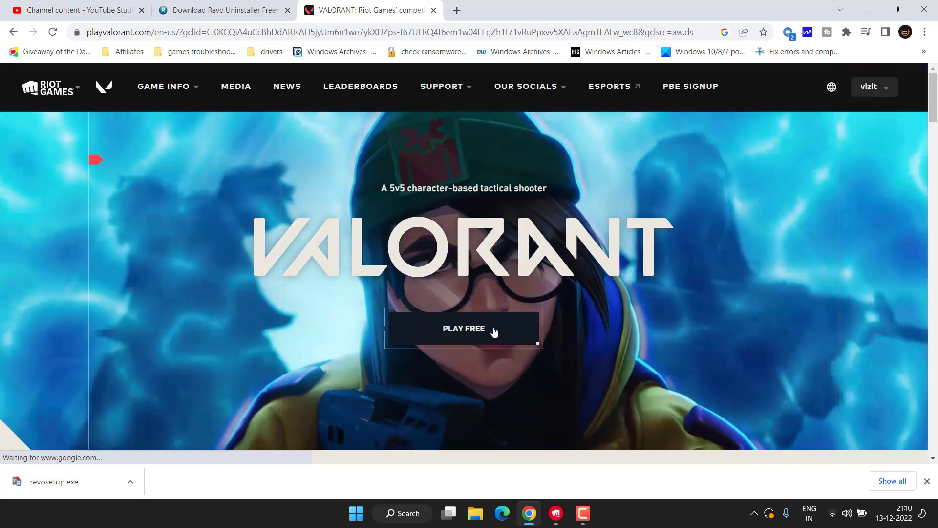
# - From the VALORANT download page, save Install VALORANT.exe to the desktop
pyautogui.click(494, 331)
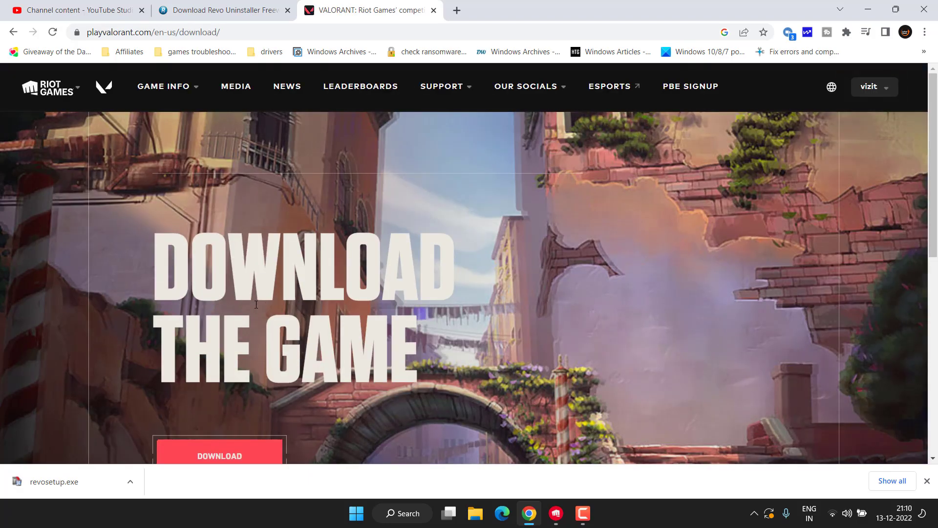
pyautogui.click(185, 442)
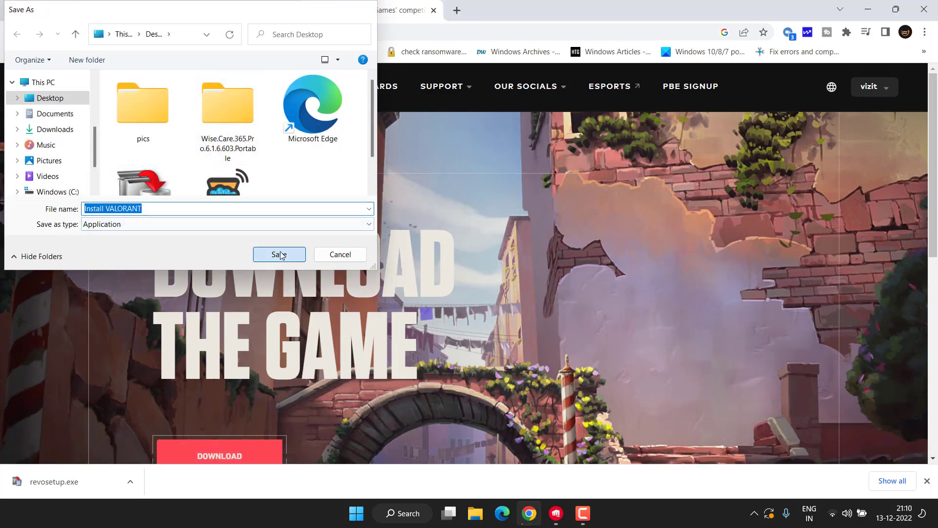
pyautogui.click(277, 253)
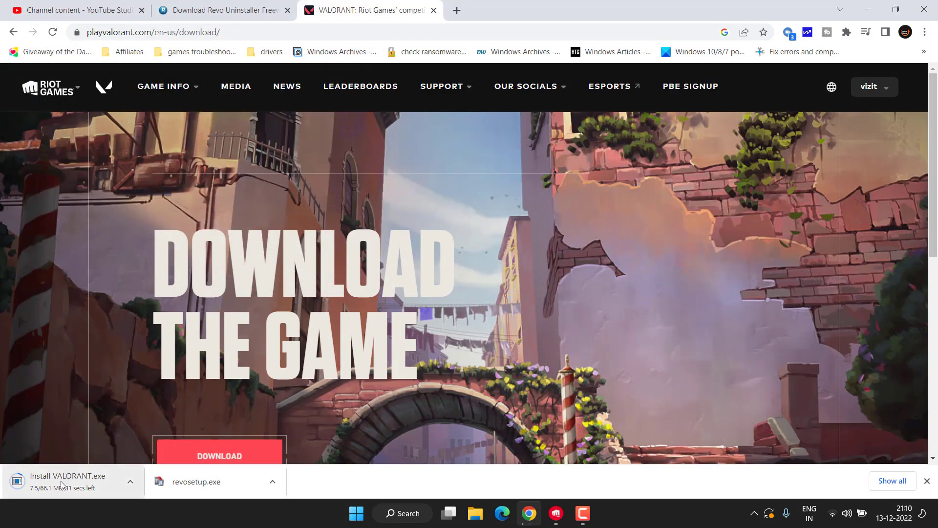